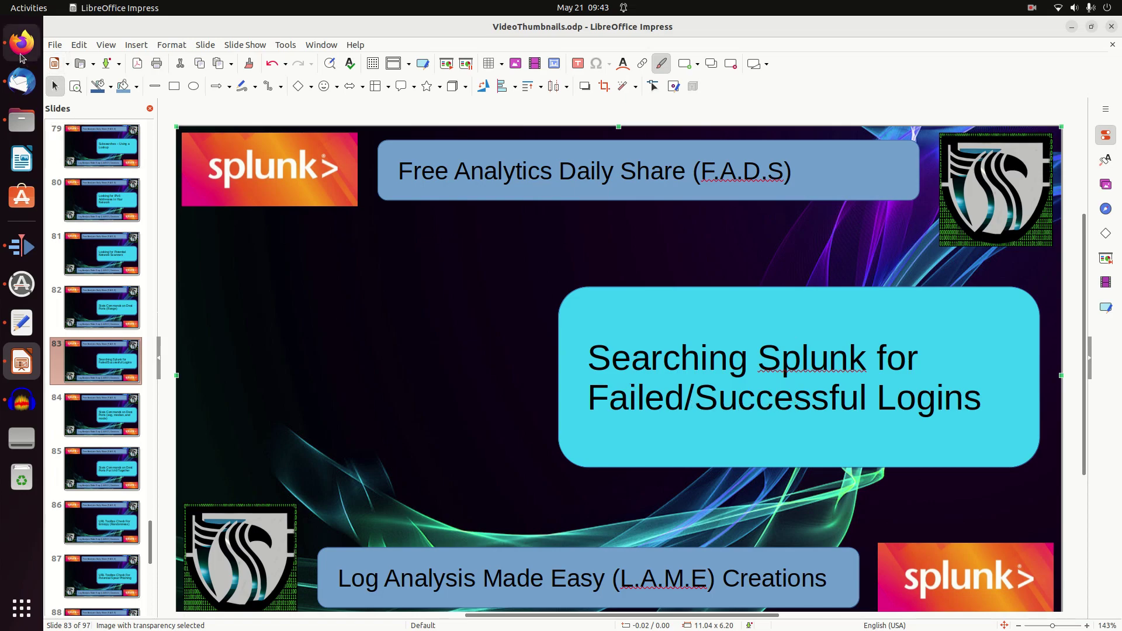
Step: Bring up the 'Search | Splunk 9.0.4' page and select the index=_audit action=success query
left_click(22, 56)
left_click(138, 32)
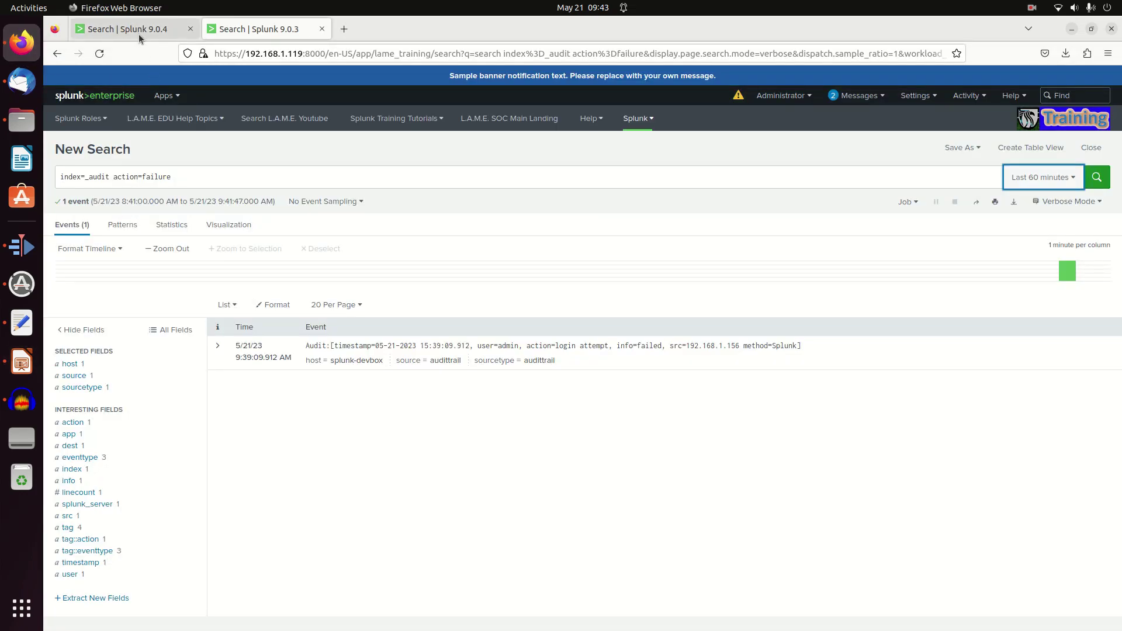
triple_click(256, 158)
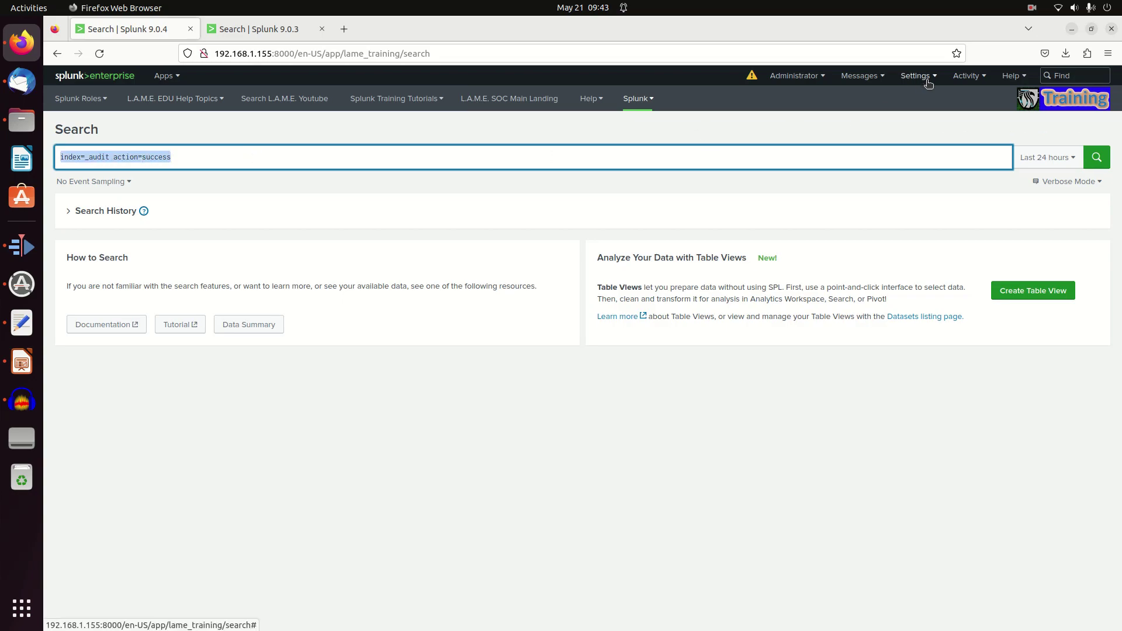
left_click(357, 164)
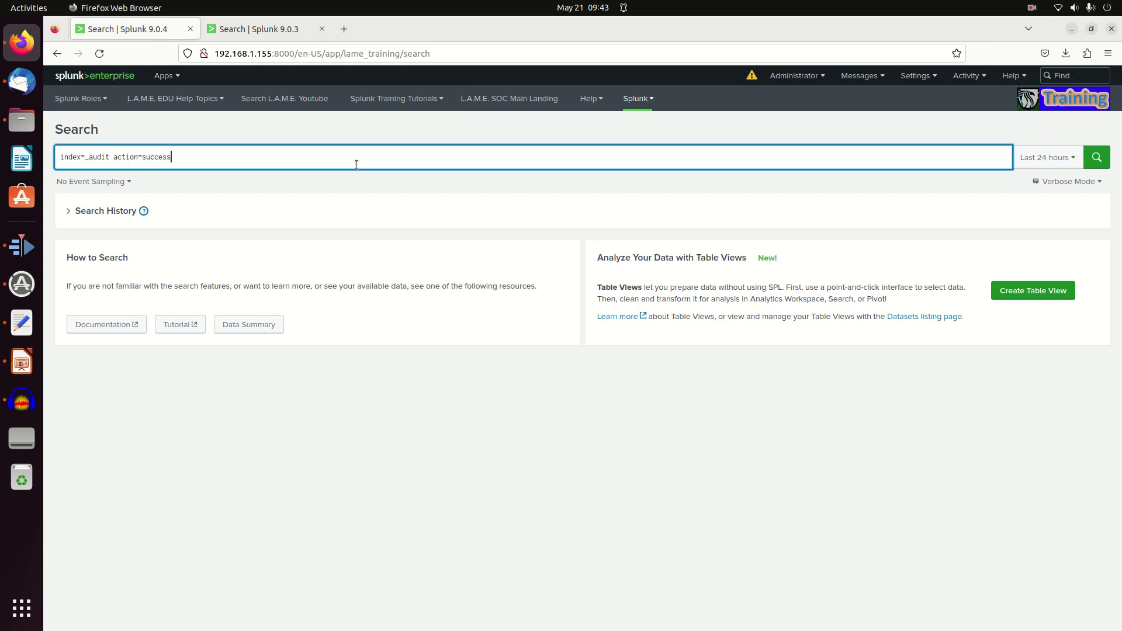
double_click(354, 165)
triple_click(354, 163)
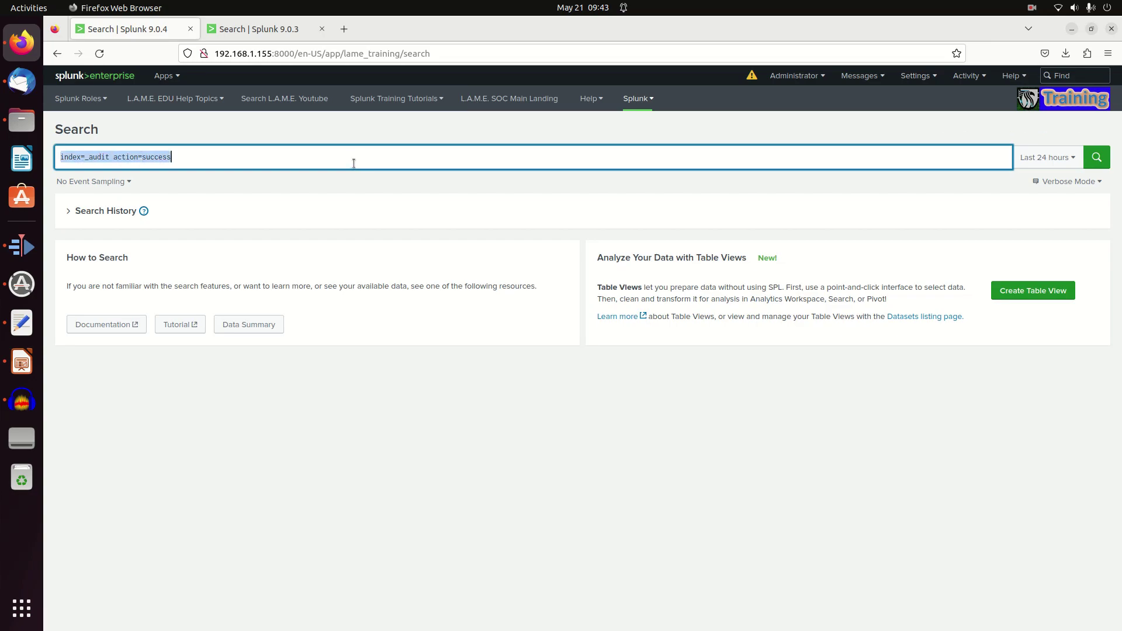
Step: Reselect parts of the query, such as _audit and success, ending with the whole query line selected
double_click(98, 157)
triple_click(98, 157)
left_click(98, 158)
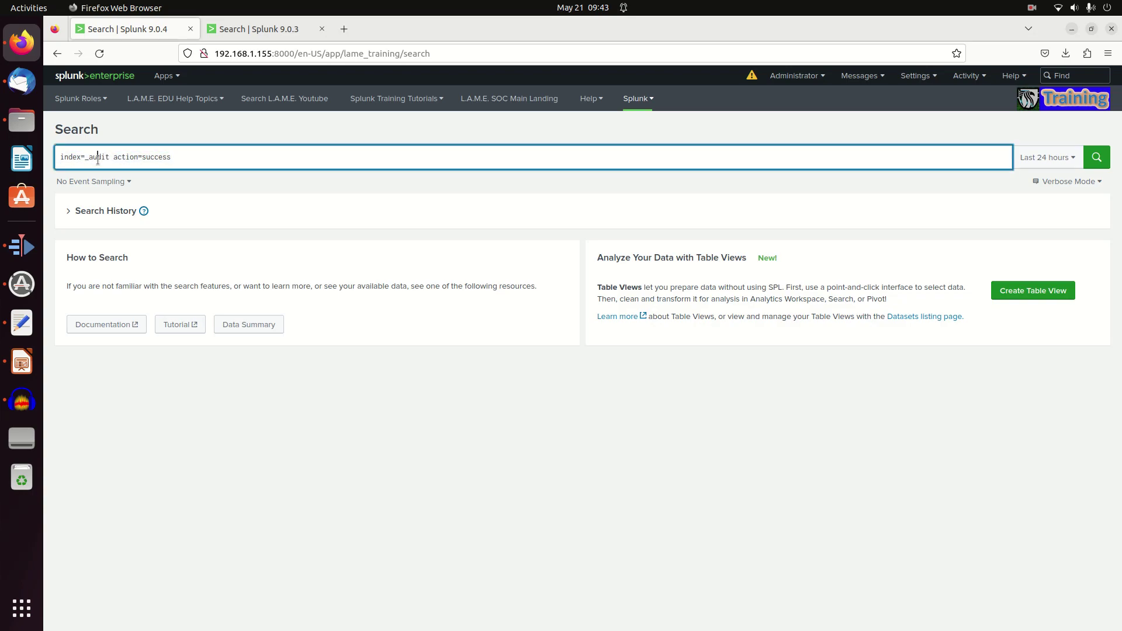
double_click(97, 156)
left_click(166, 156)
double_click(166, 157)
triple_click(236, 154)
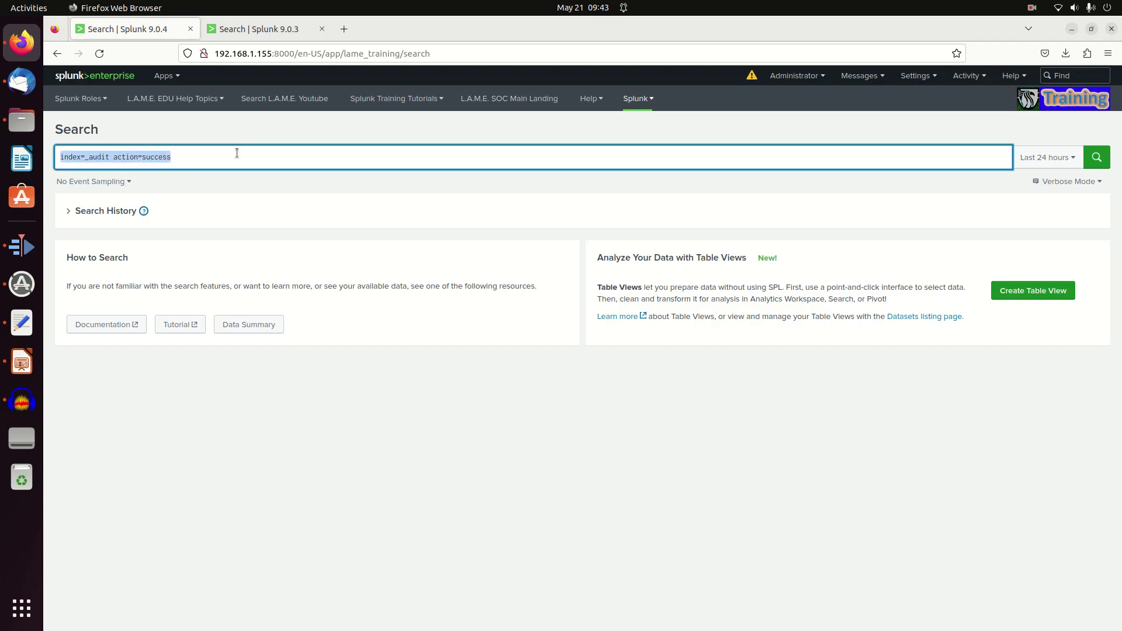
Step: Run index=_audit action=success over the last 24 hours to list 5 successful logins
left_click(1090, 159)
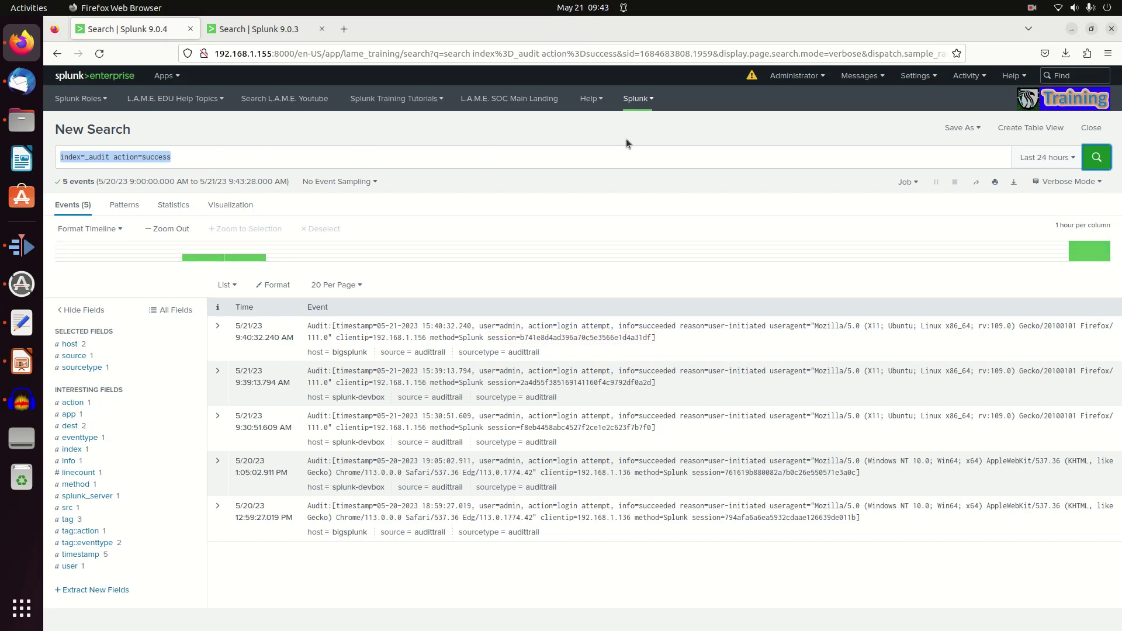
Step: Log out of the Administrator account and replace the pre-filled password with a wrong one
left_click(824, 76)
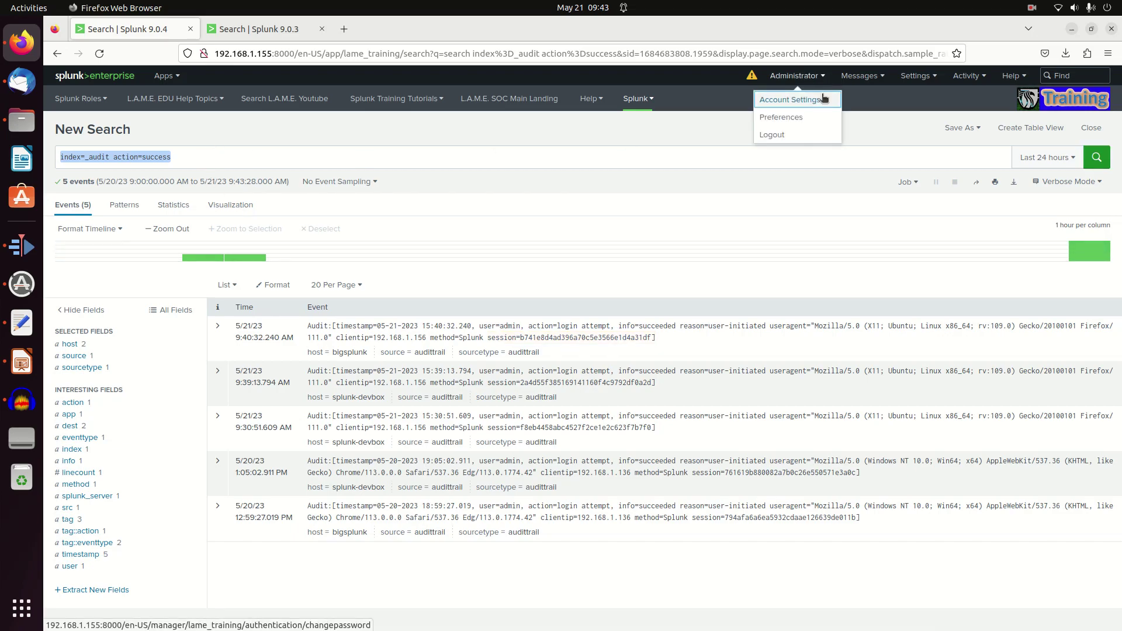
left_click(791, 136)
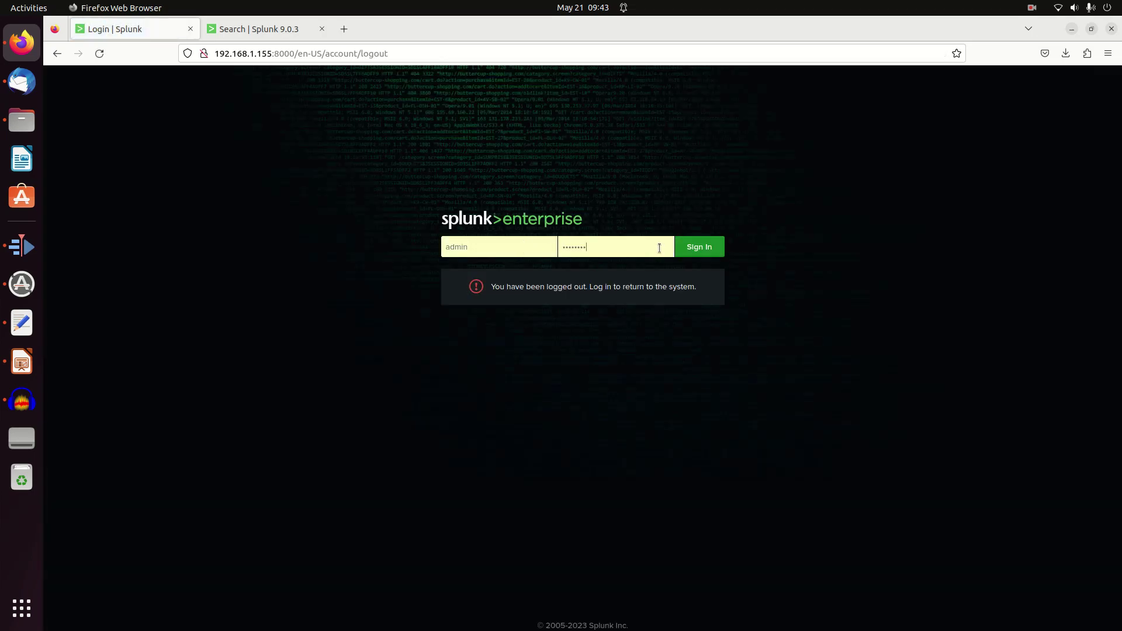
double_click(648, 245)
type("•••")
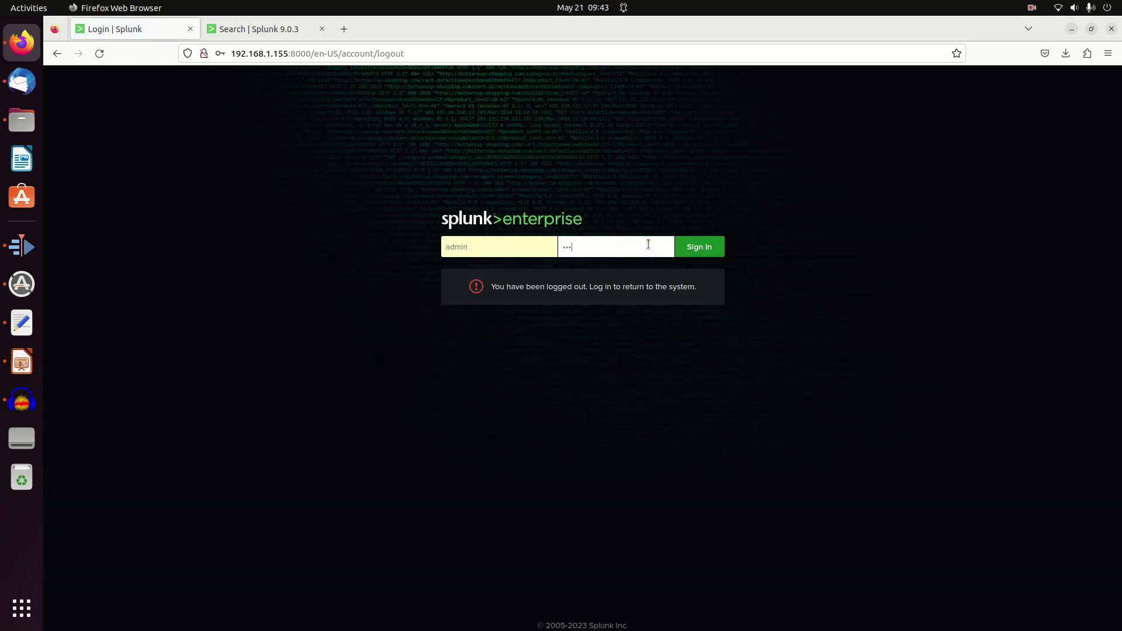
type("••••••••••")
Step: Sign in with username 'Bogus' so the login fails, then dismiss Firefox's save-login prompt
double_click(468, 244)
type("BogusLogin")
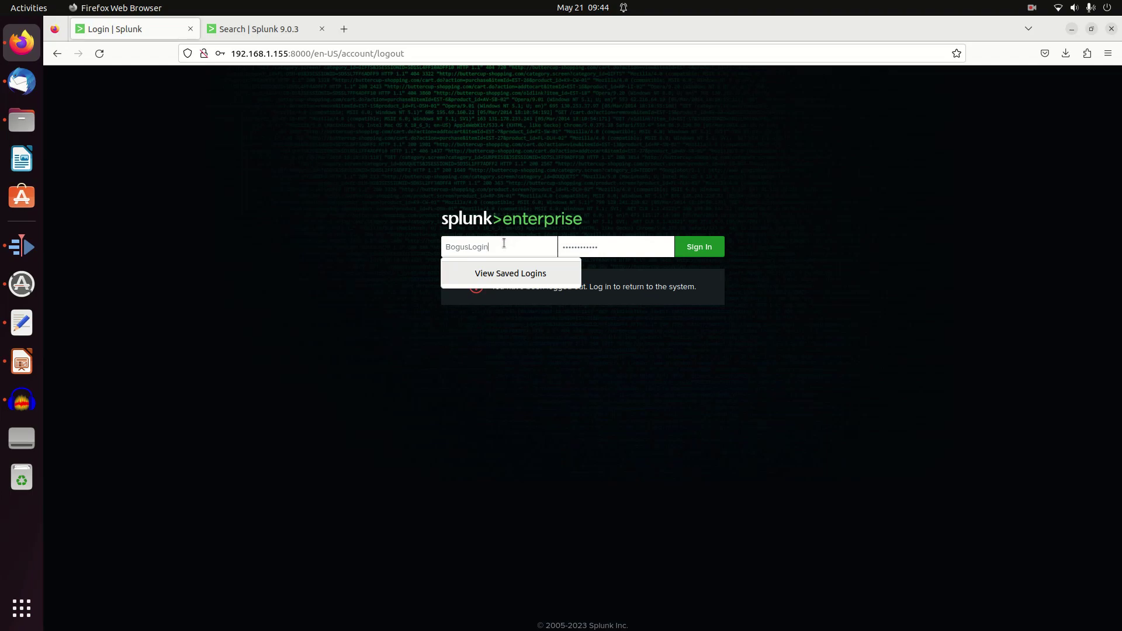
left_click(707, 252)
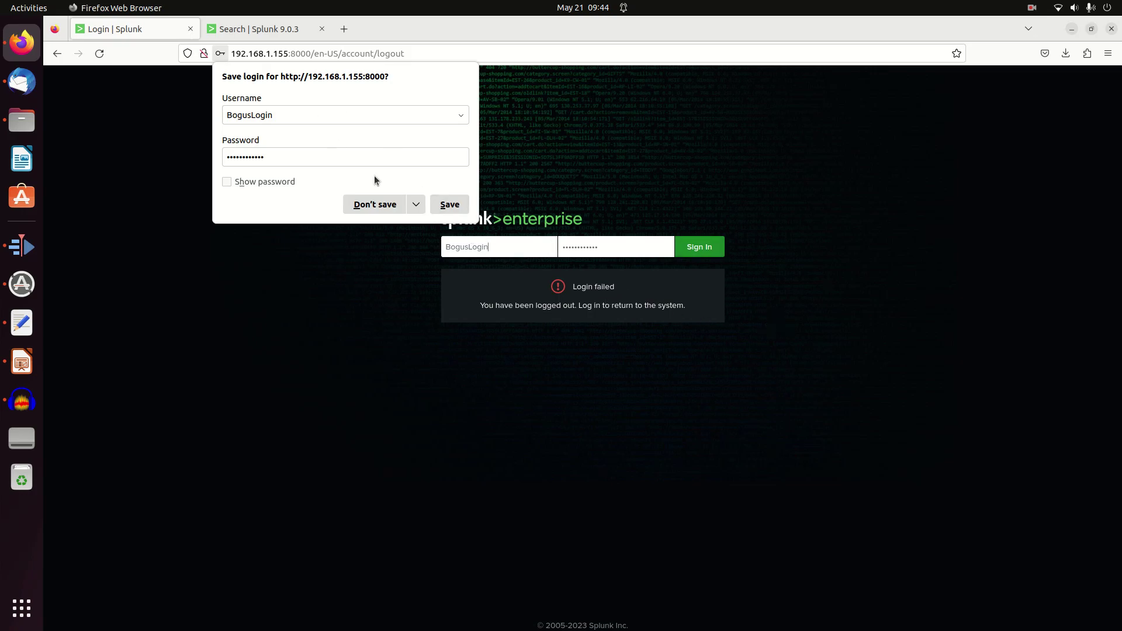
left_click(565, 183)
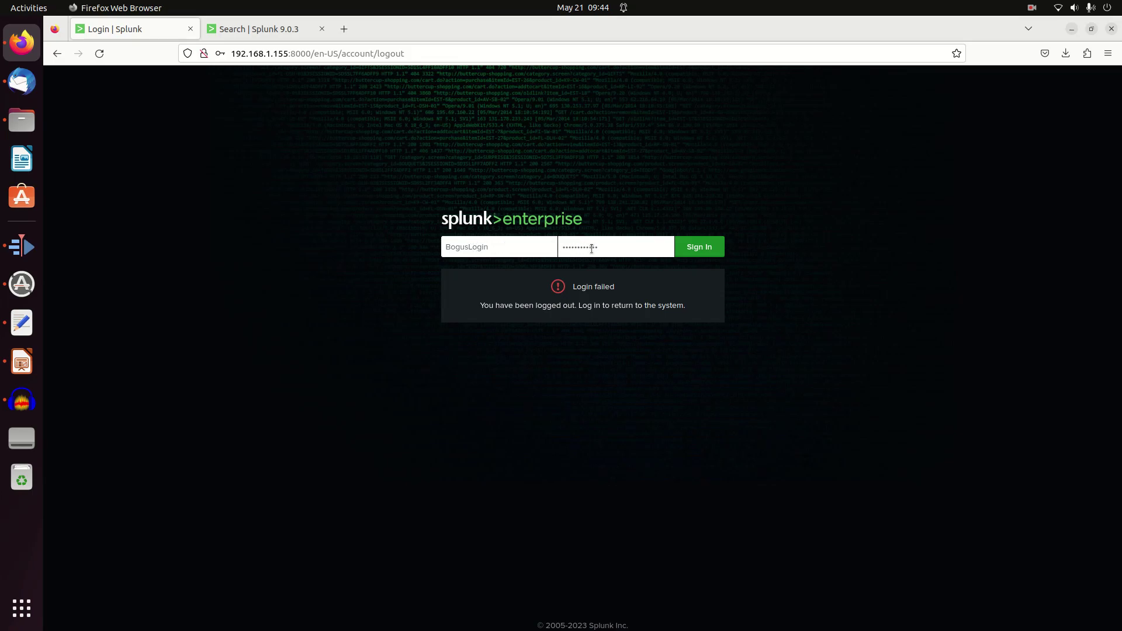
Step: Rerun index=_audit action=failure on the Splunk 9.0.3 tab, now showing 2 failed logins
left_click(257, 29)
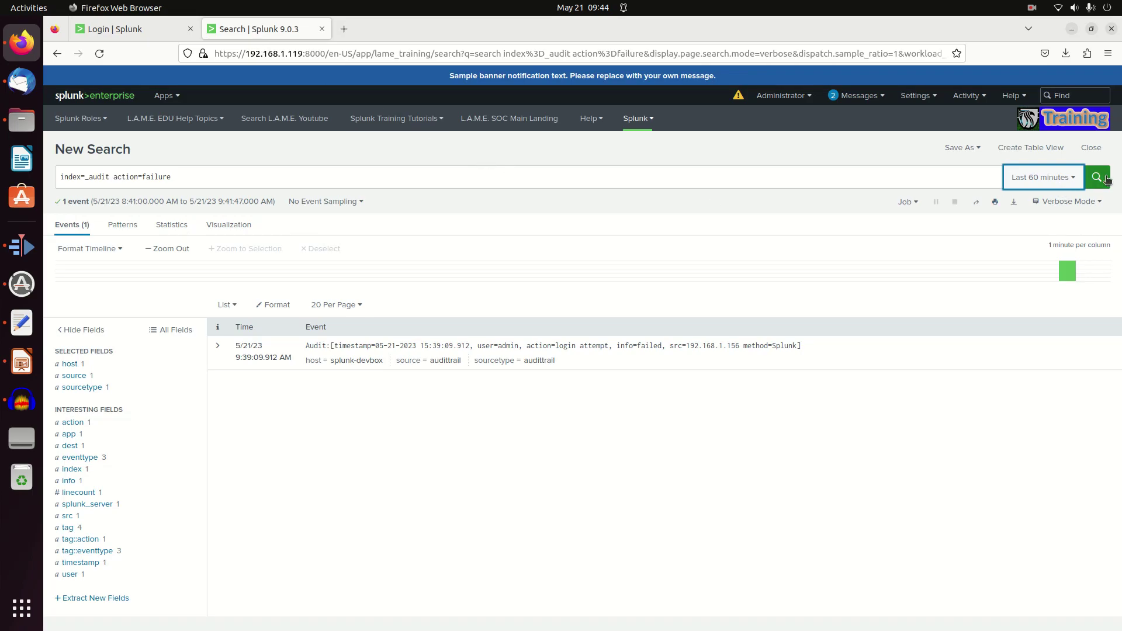
left_click(1104, 178)
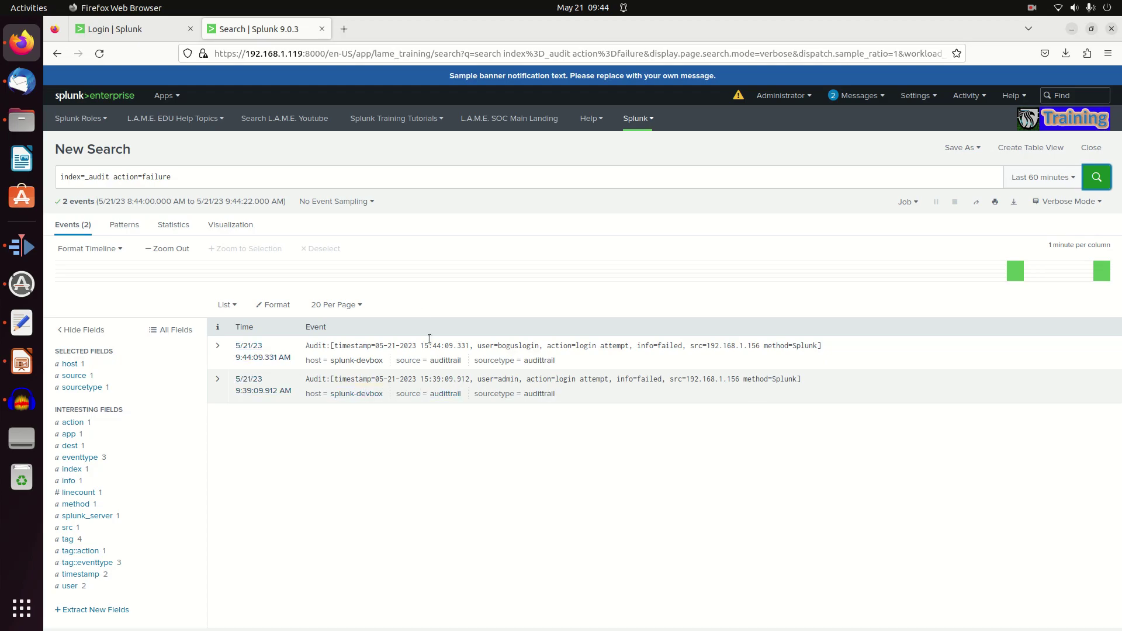
Step: Change the query to index=_audit (action=failure OR action=success) and run it
left_click(205, 183)
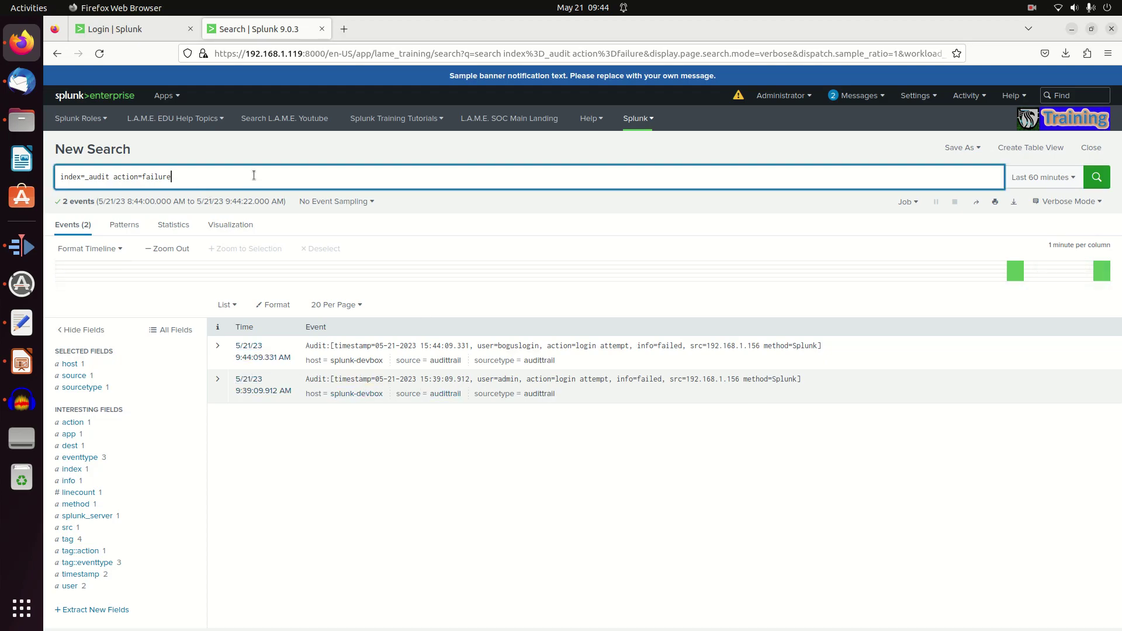
type("OR action=success)")
left_click(110, 177)
type("(")
key("Return")
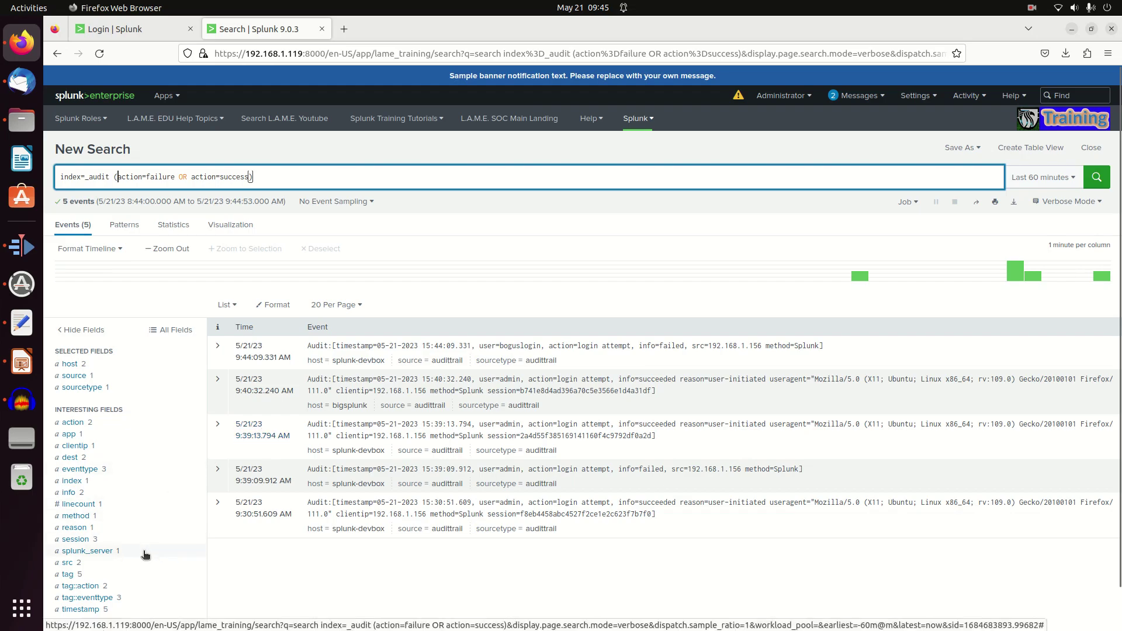
left_click(283, 177)
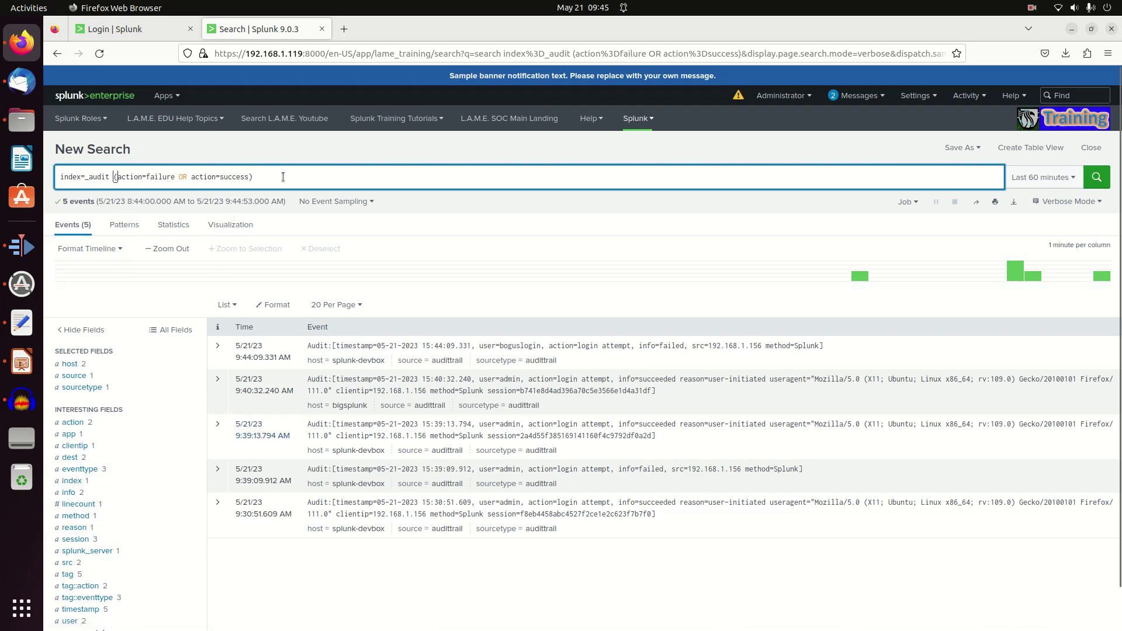